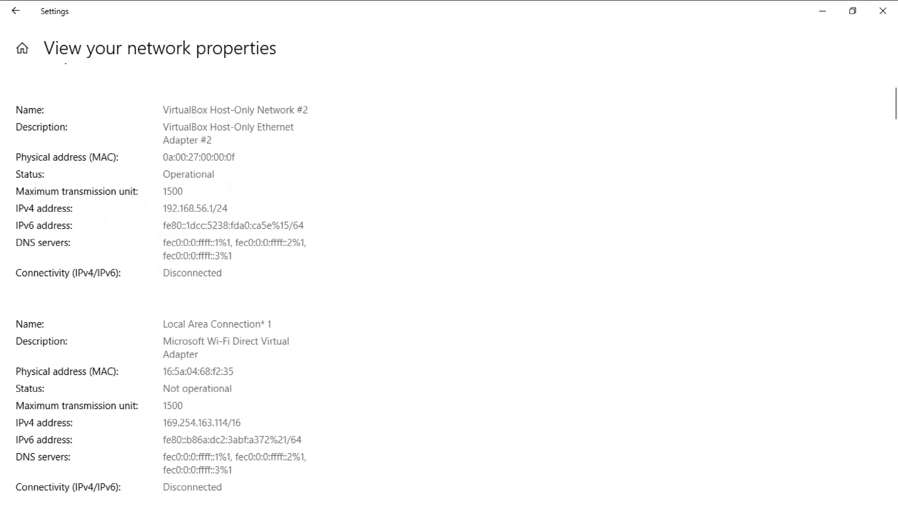
Switch from the Windows network properties page to VirtualBox Host Network Manager.
key("alt+Tab")
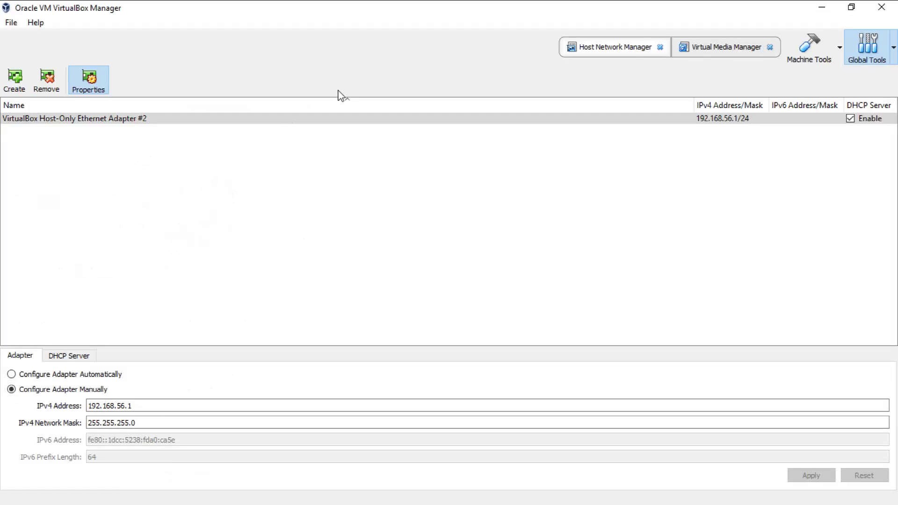
Select Host-Only Adapter #2 and check its 192.168.56.1 IPv4 address.
left_click(892, 47)
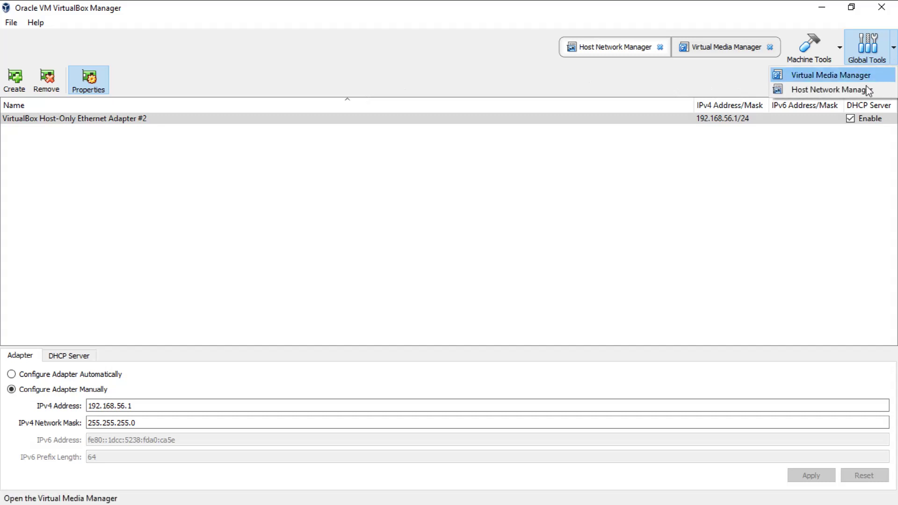
left_click(850, 84)
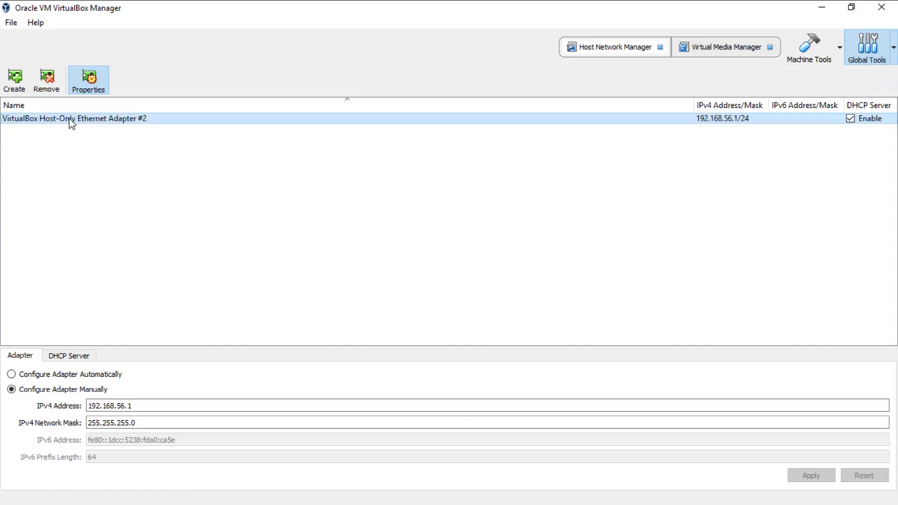
left_click(99, 119)
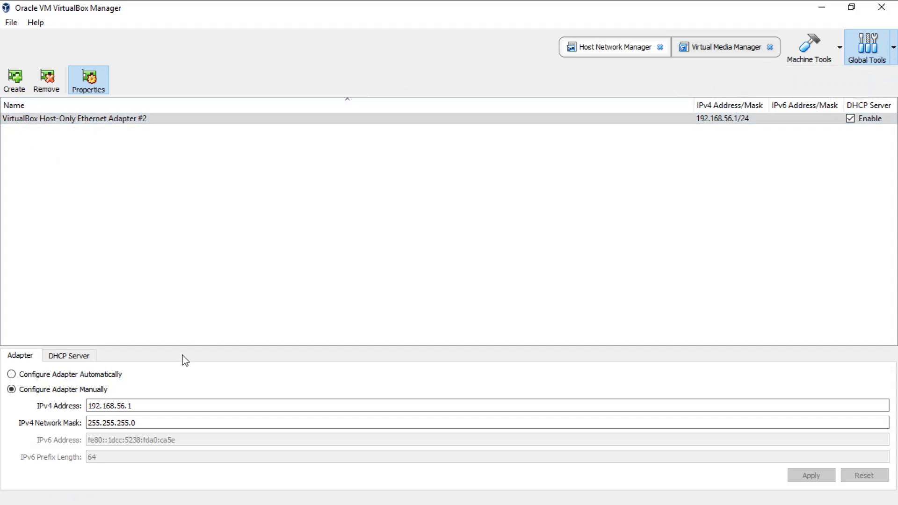
left_click(118, 405)
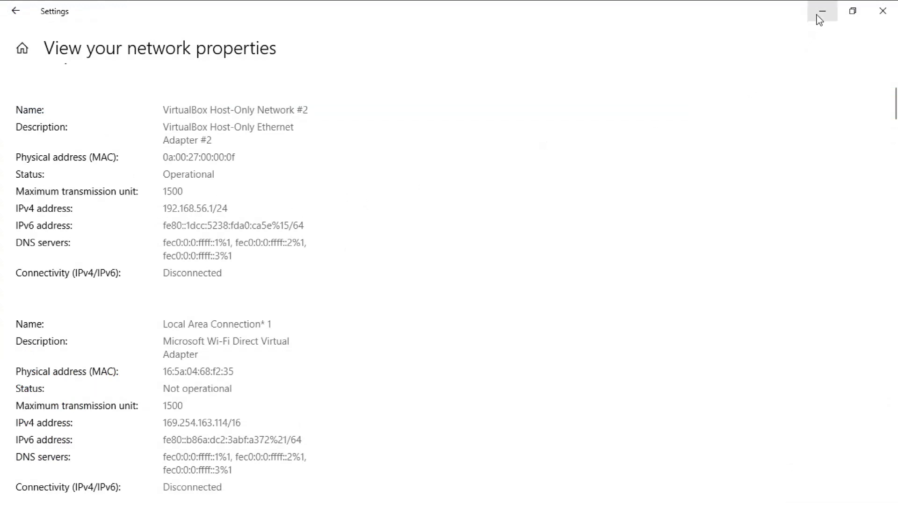
left_click(823, 10)
Review the adapter's DHCP server settings, leave its configuration unchanged, and return to the machine list.
left_click(69, 355)
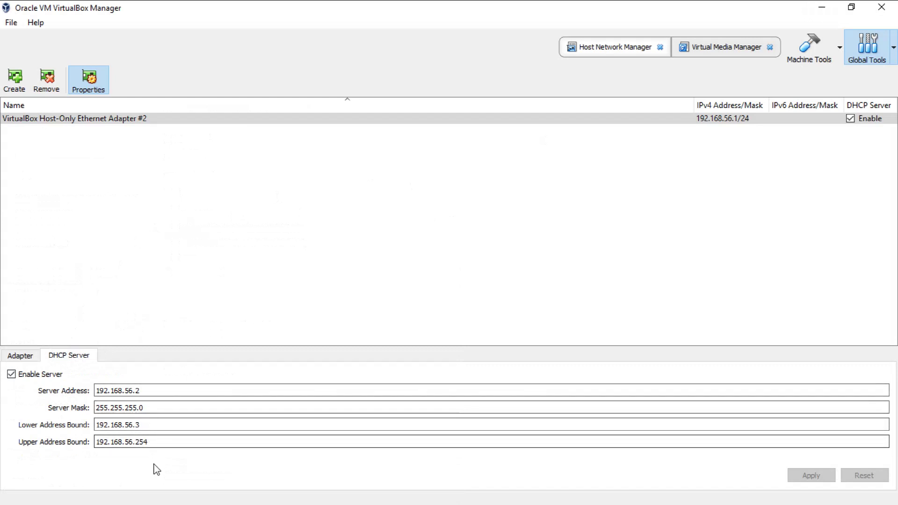
left_click(21, 356)
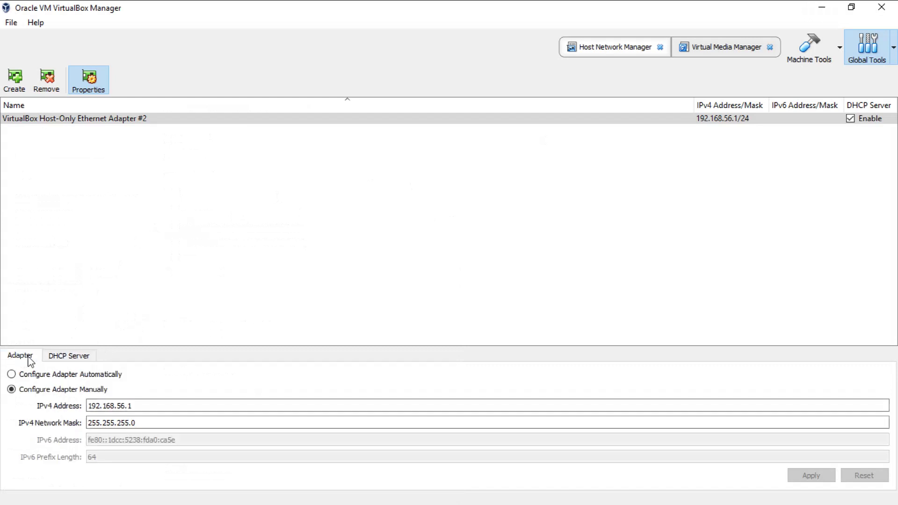
left_click(68, 356)
left_click(11, 375)
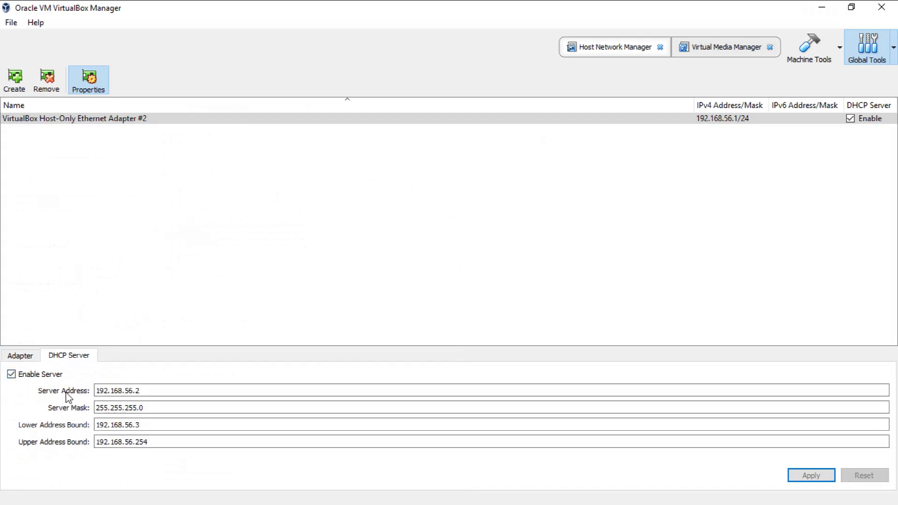
left_click(21, 356)
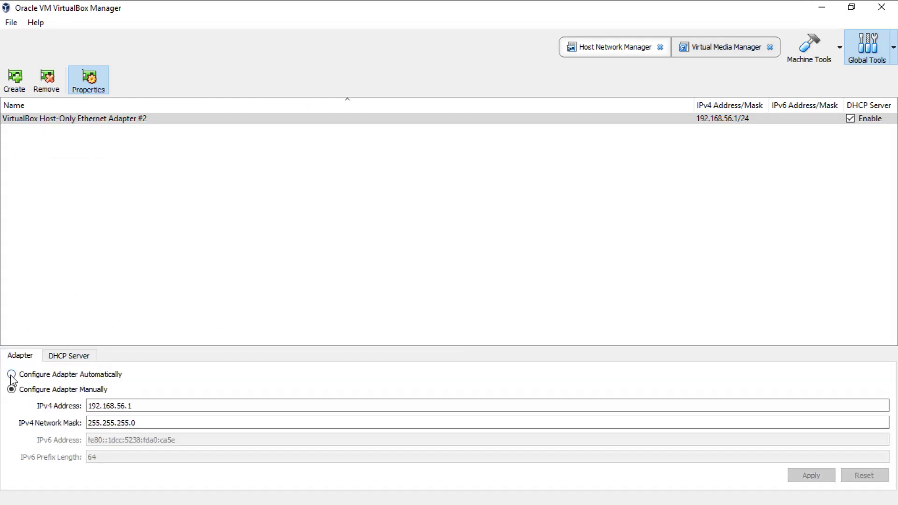
left_click(12, 374)
left_click(12, 389)
left_click(810, 47)
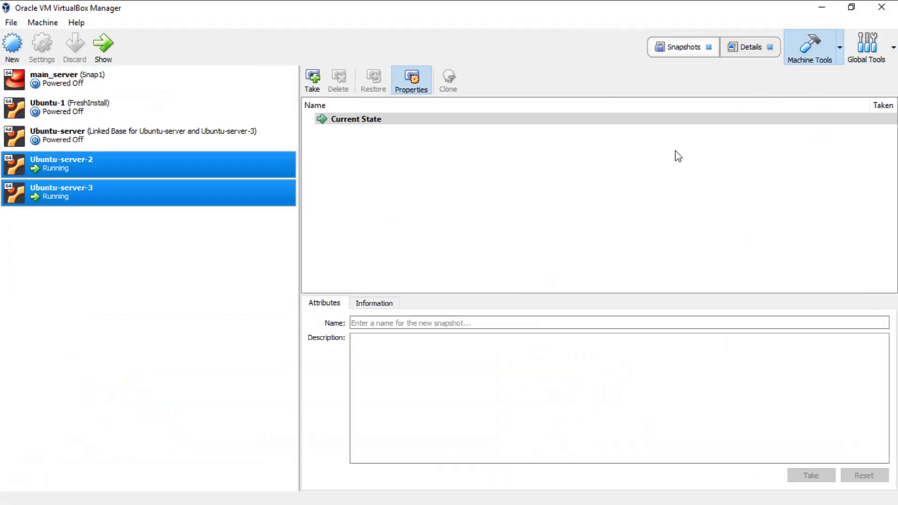
Confirm Ubuntu-server-2's network is attached to Host-only Adapter #2.
left_click(118, 162)
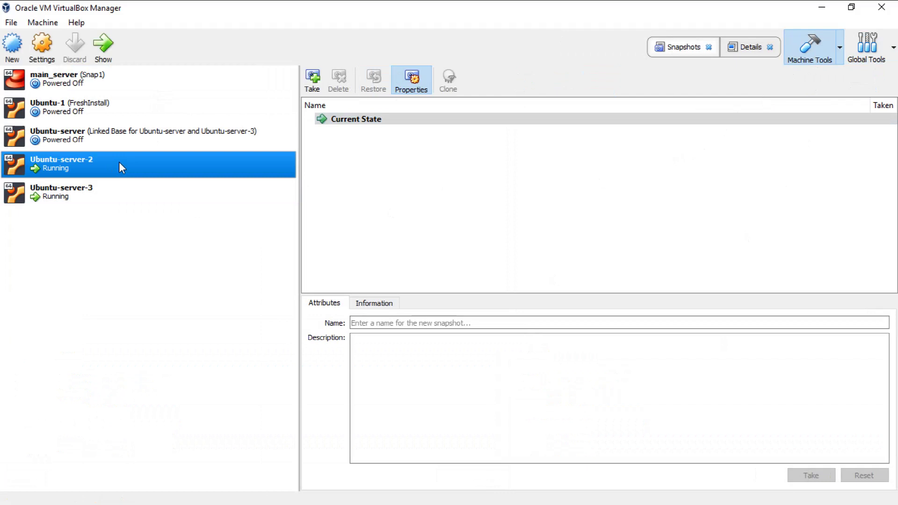
right_click(119, 162)
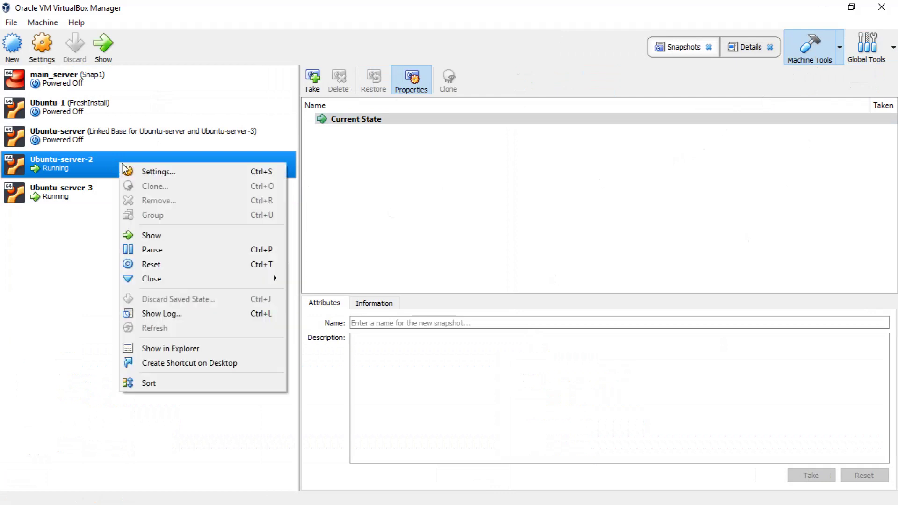
left_click(147, 171)
left_click(283, 234)
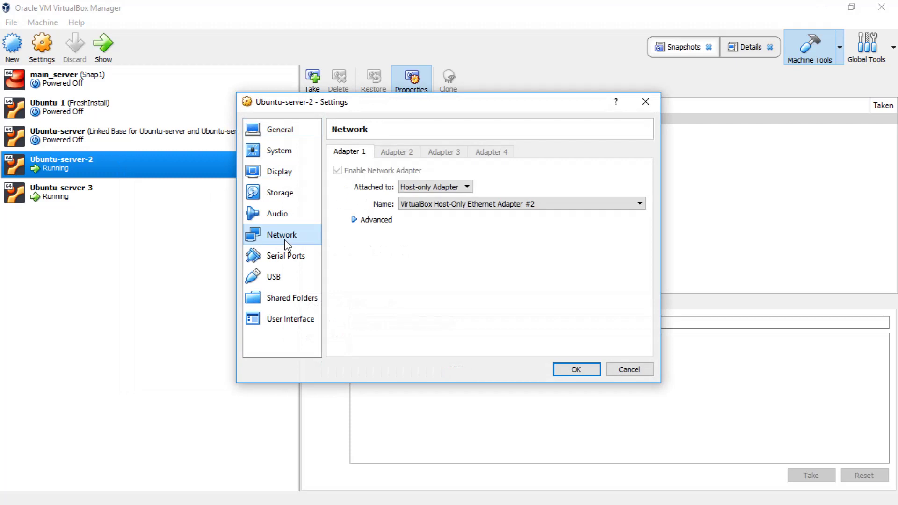
left_click(467, 188)
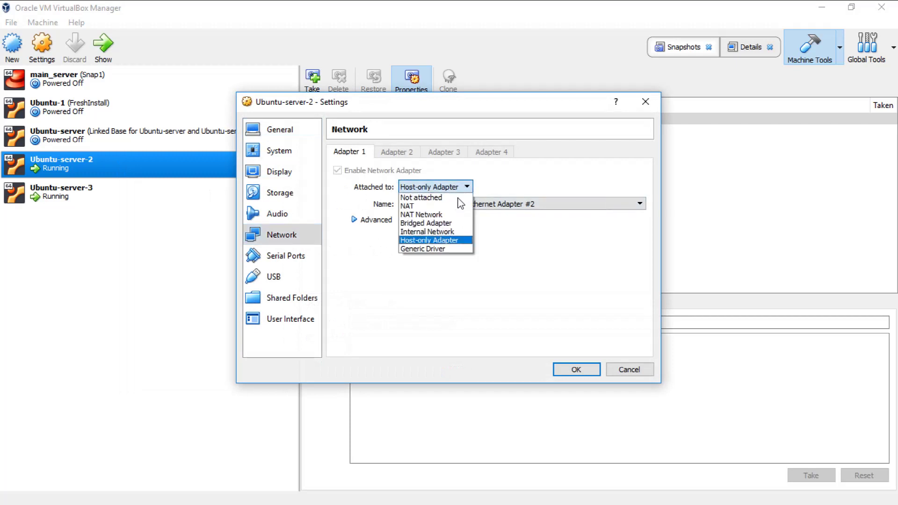
left_click(429, 240)
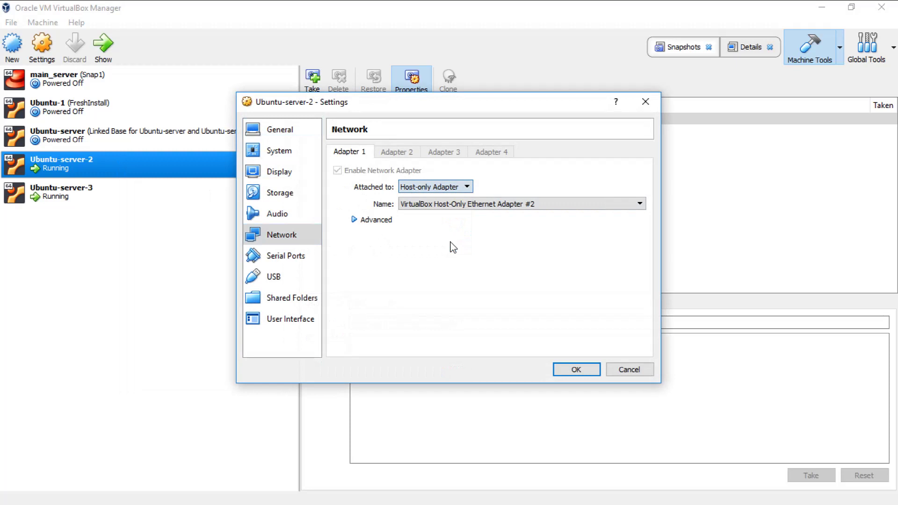
left_click(530, 204)
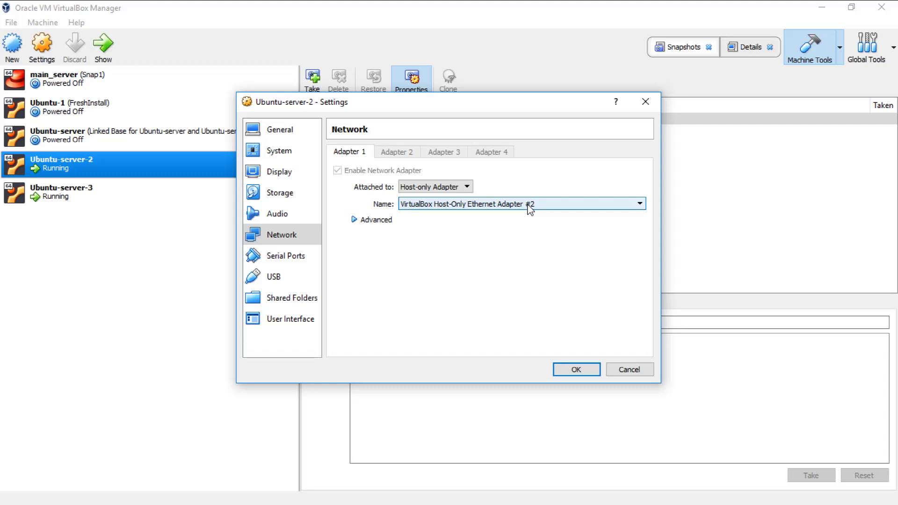
left_click(576, 370)
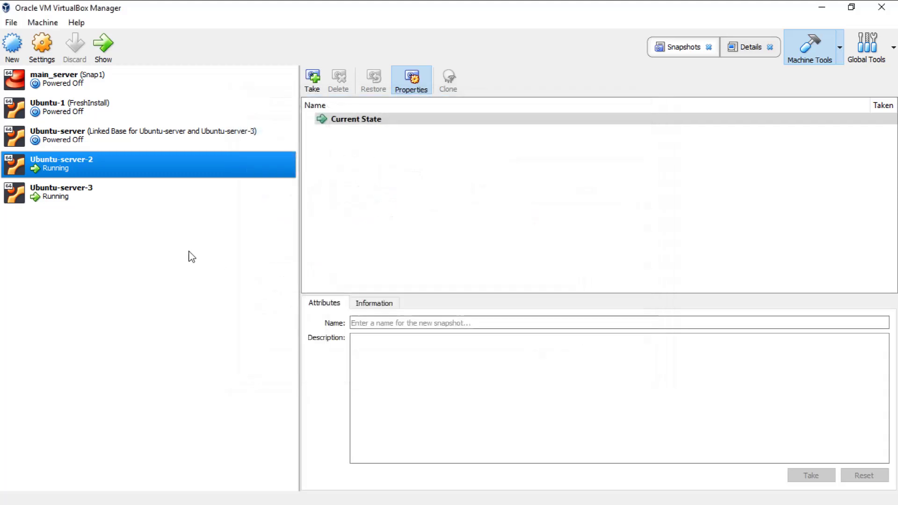
Confirm Ubuntu-server-3's network settings also use Host-only Adapter #2.
right_click(105, 191)
left_click(138, 209)
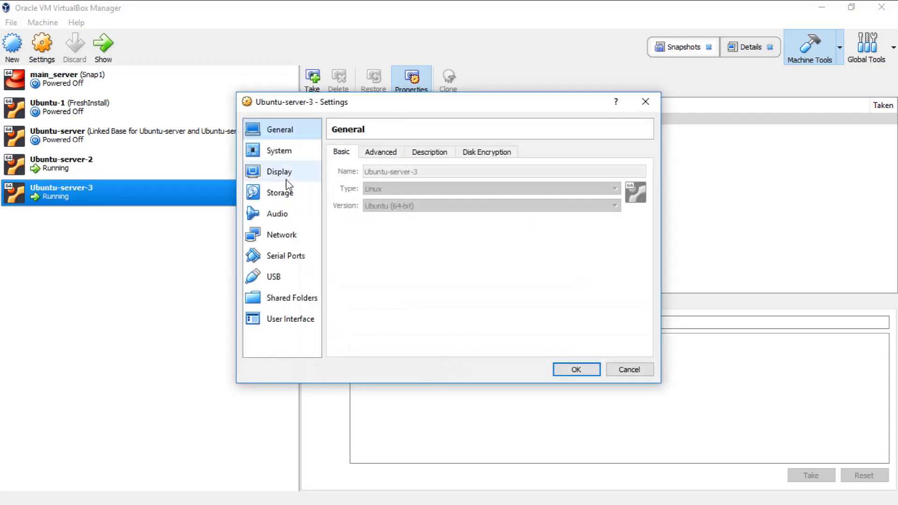
left_click(282, 235)
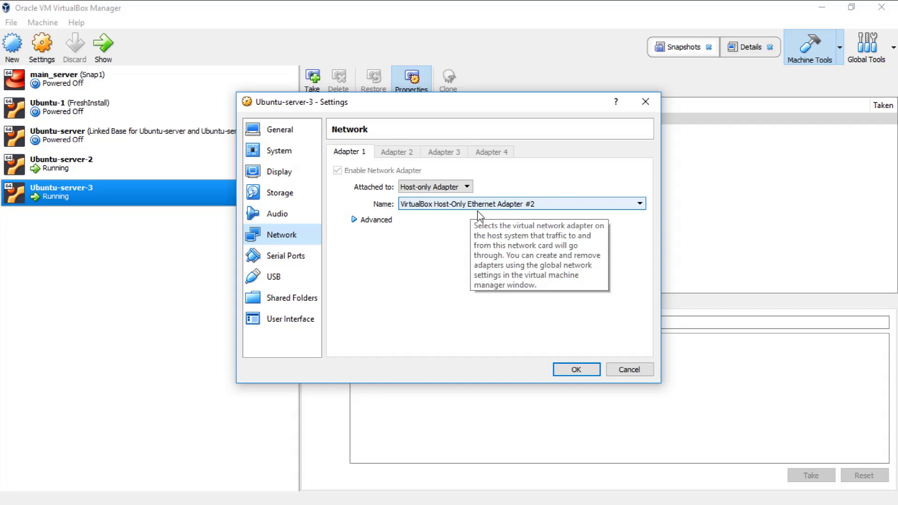
left_click(576, 369)
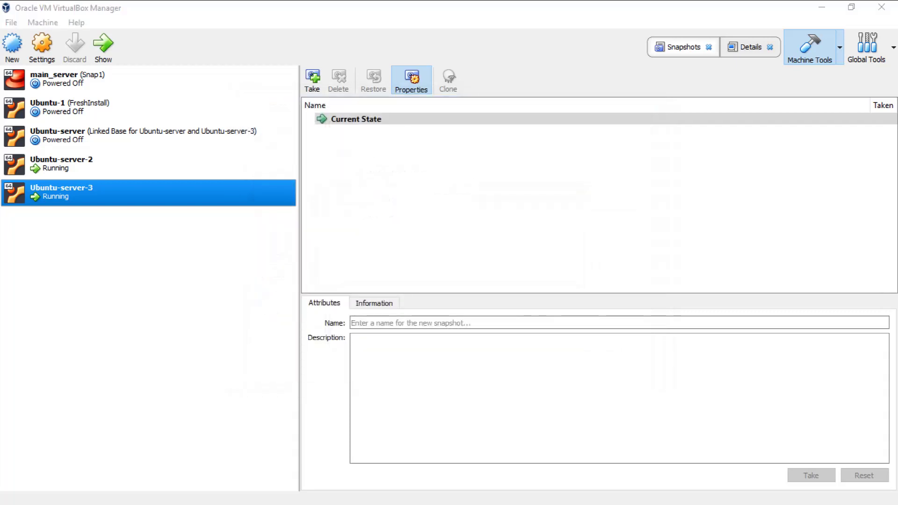
Log in to Ubuntu-server-3 as labit and run ifconfig, showing enp0s3 at 192.168.56.3.
key("Return")
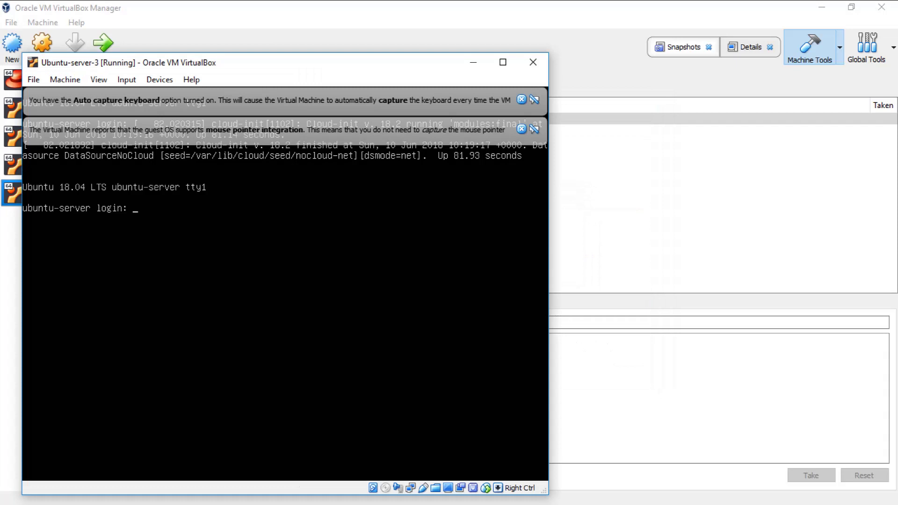
type("labit")
key("Return")
key("Return")
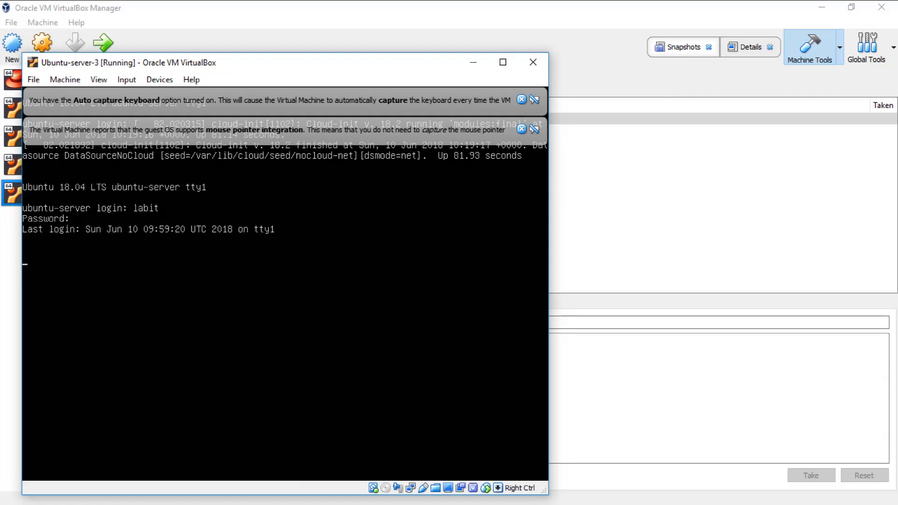
key("Return")
key("Return")
key("Return")
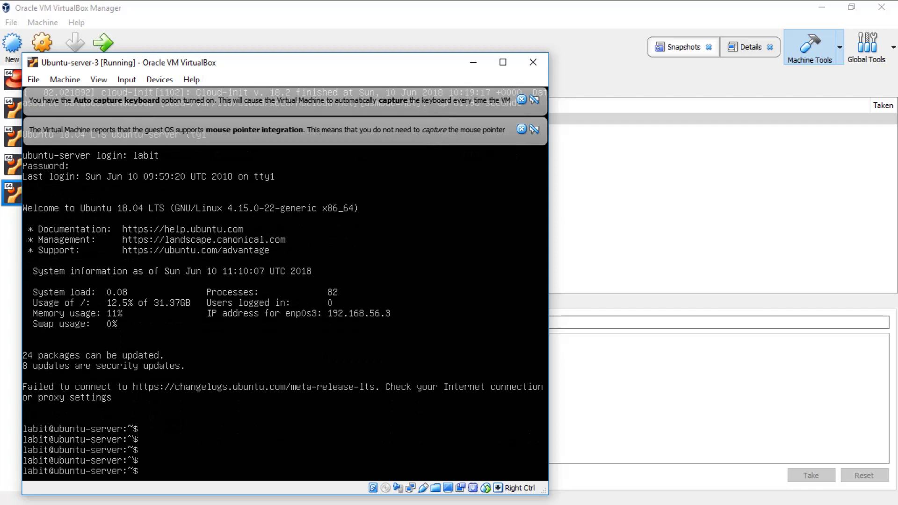
key("Return")
key("Return")
type("ifci")
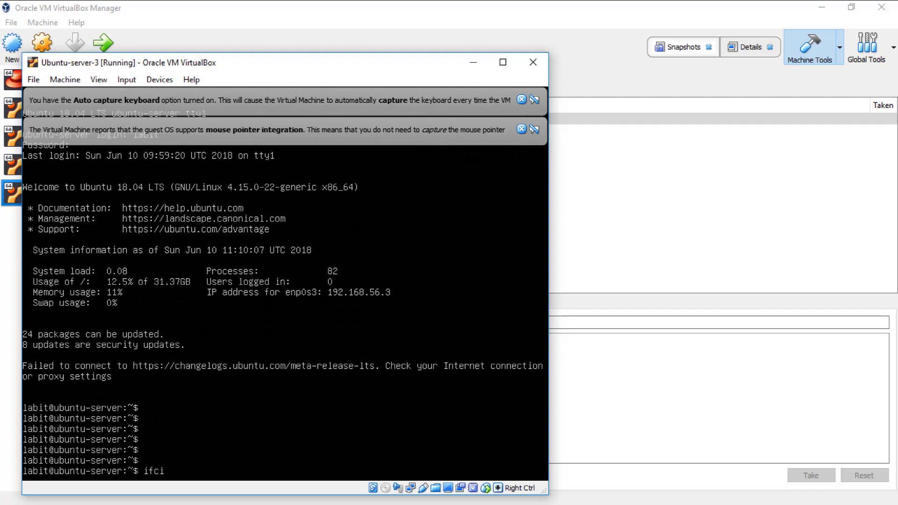
type("on")
type("fig")
key("Return")
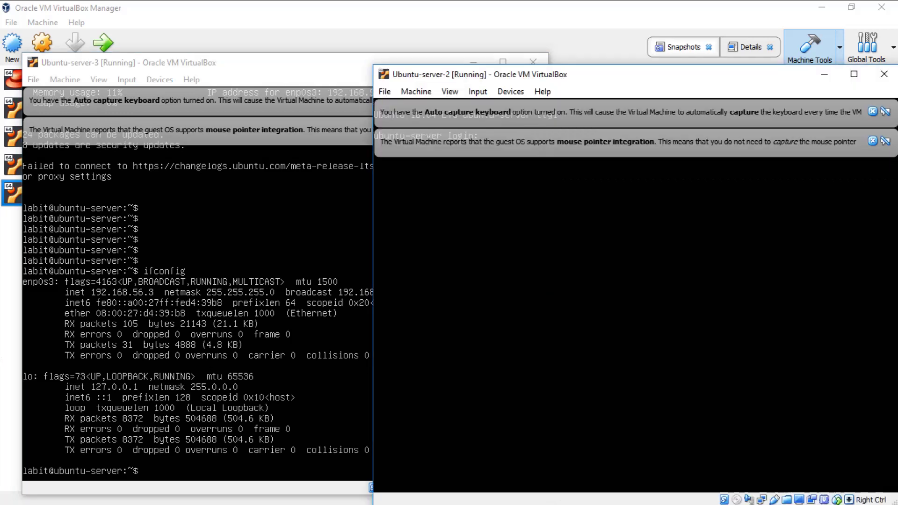
Log in to Ubuntu-server-2 as labit and run ifconfig, showing enp0s3 at 192.168.56.4.
key("Return")
key("Return")
key("Return")
type("labit")
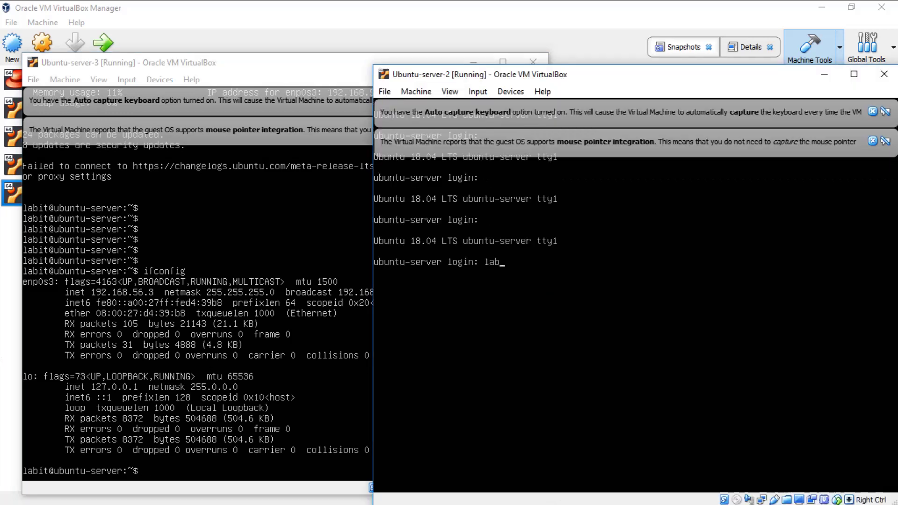
key("Return")
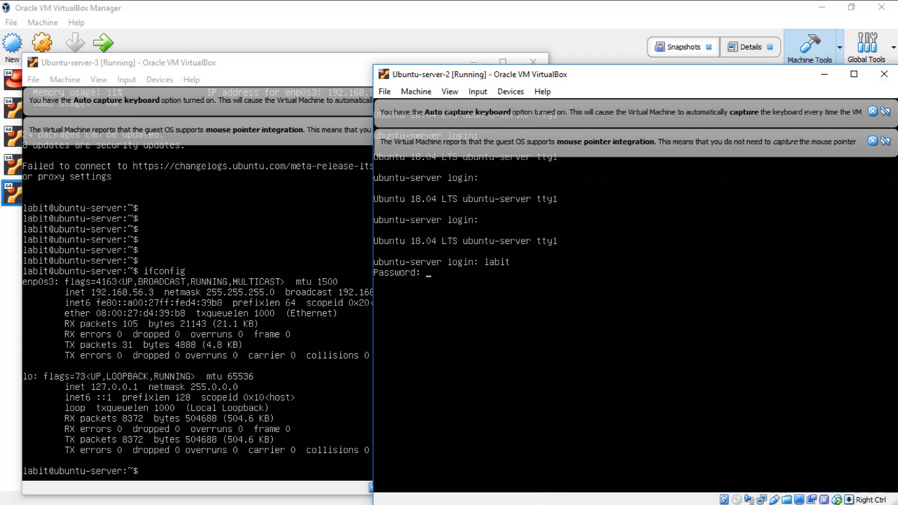
key("Return")
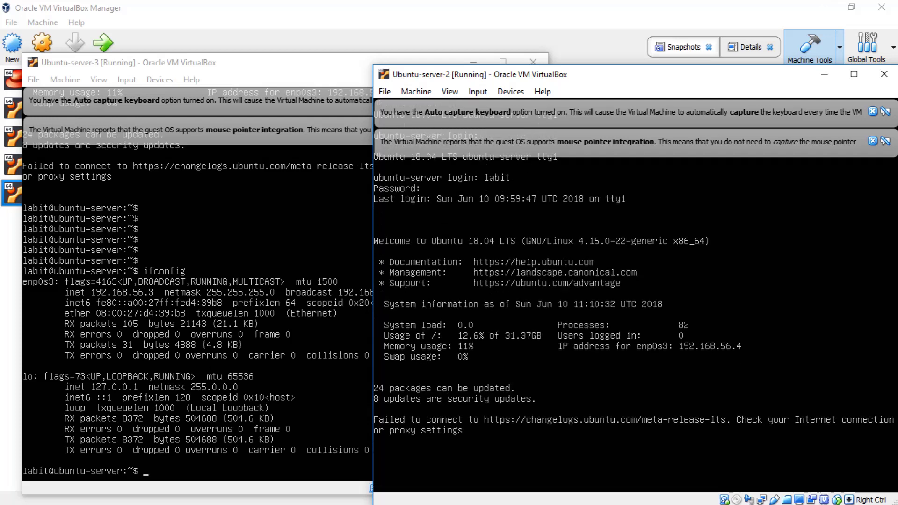
key("Return")
key("Return")
key("Return")
type("ifcon")
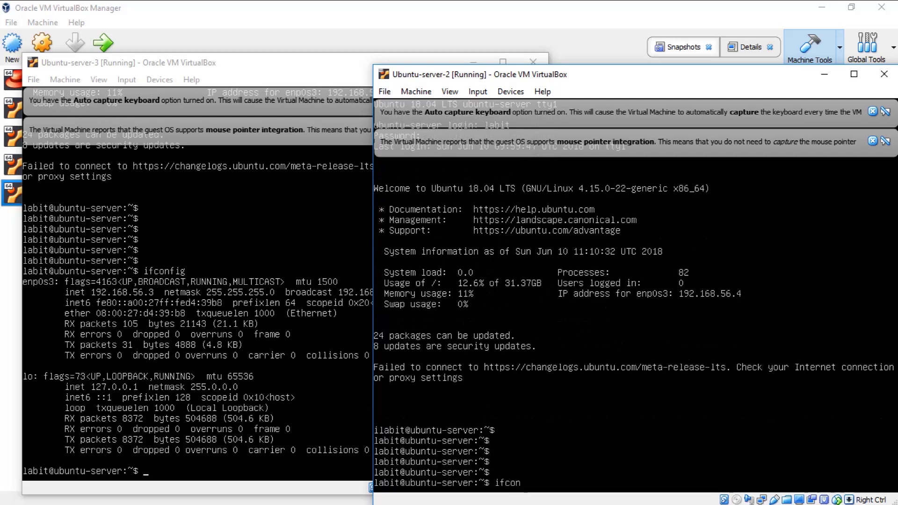
type("fig")
key("Return")
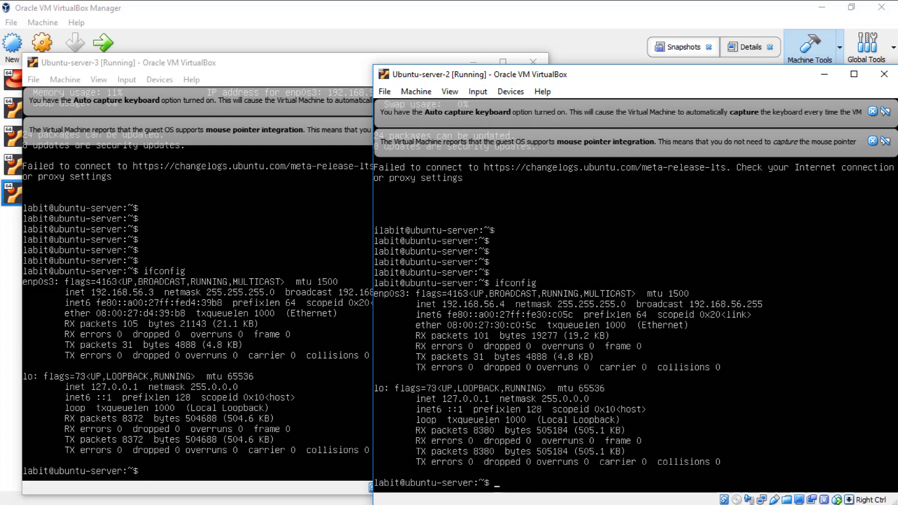
type("pi")
type("ng 192.1")
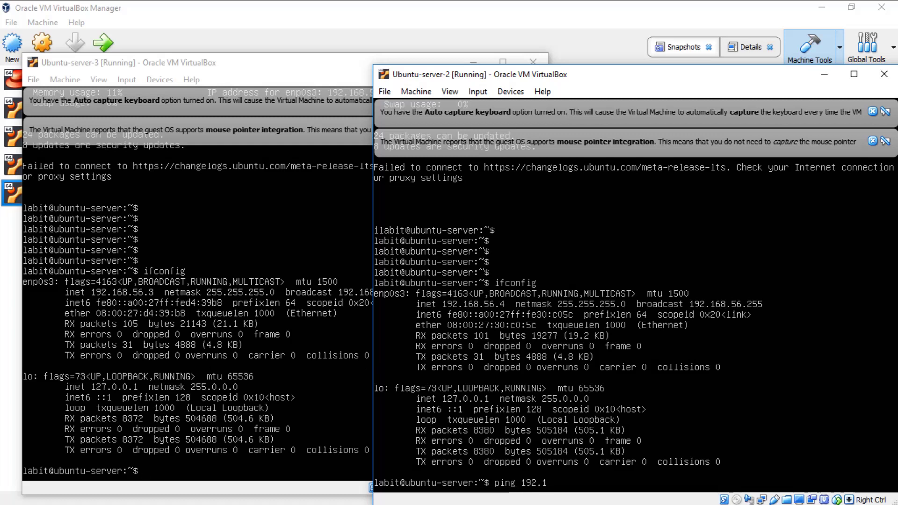
type("68.5")
type("6.")
type("3")
Ping 192.168.56.3 from Ubuntu-server-2 and 192.168.56.4 from Ubuntu-server-3, with 0% loss.
key("Return")
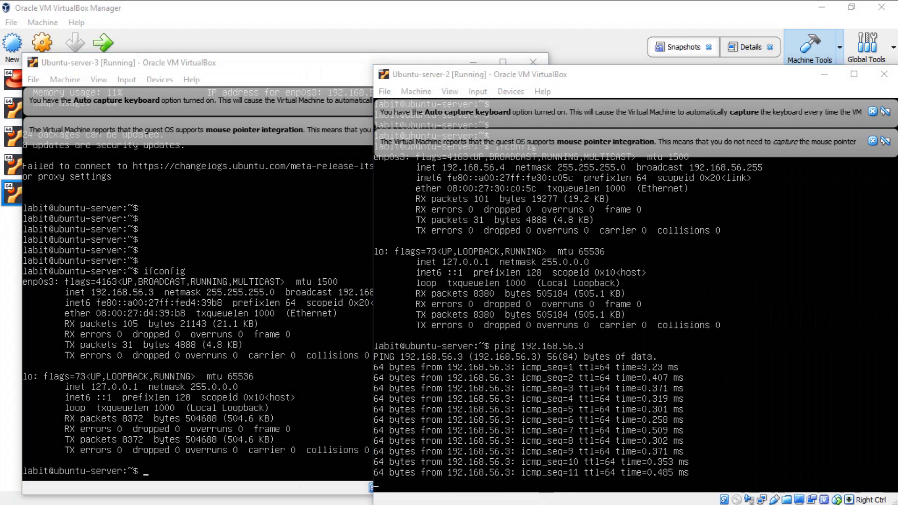
key("alt+Tab")
type("pin")
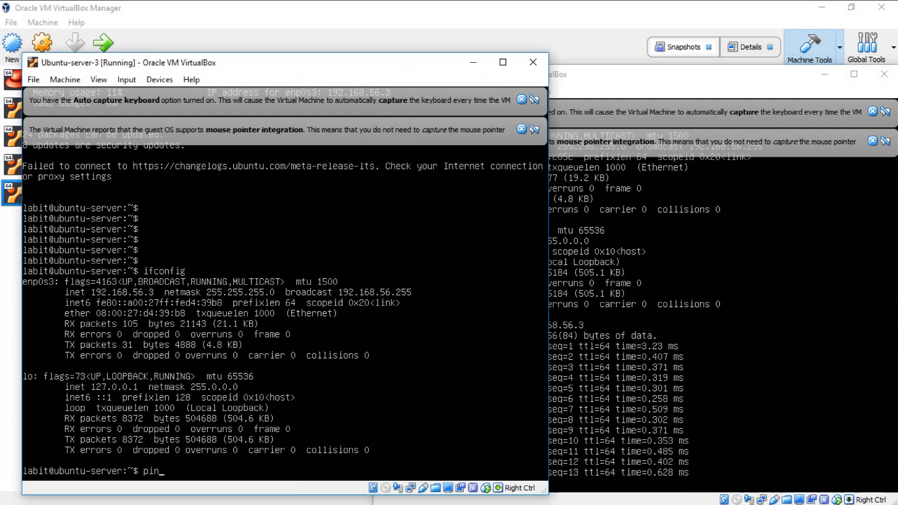
type("g 192.168.")
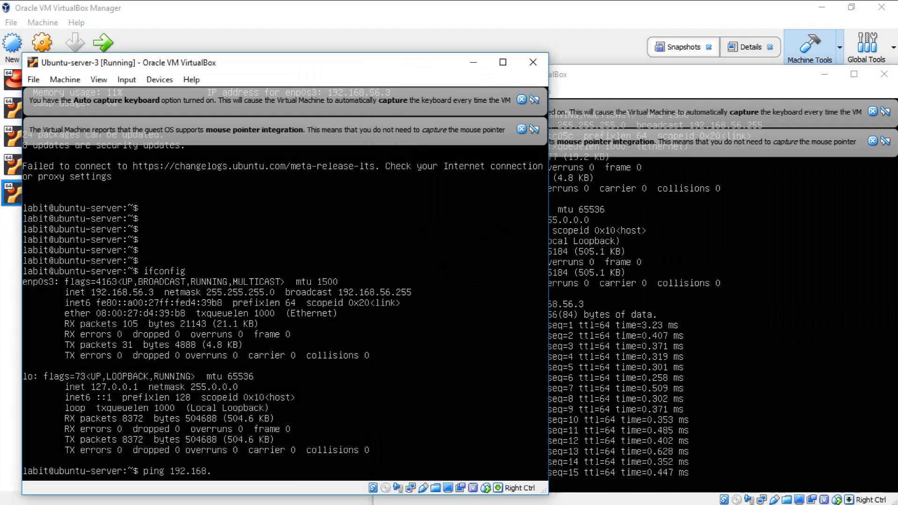
type("56.")
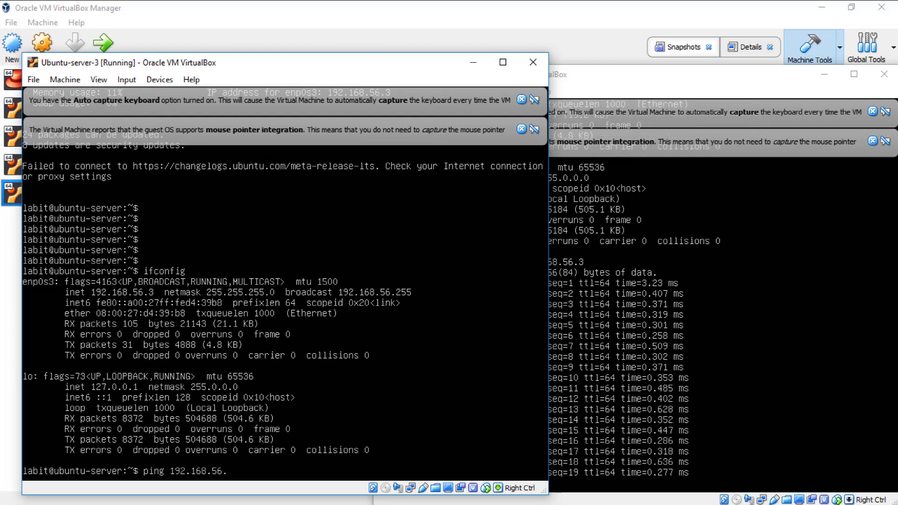
type("4")
key("Return")
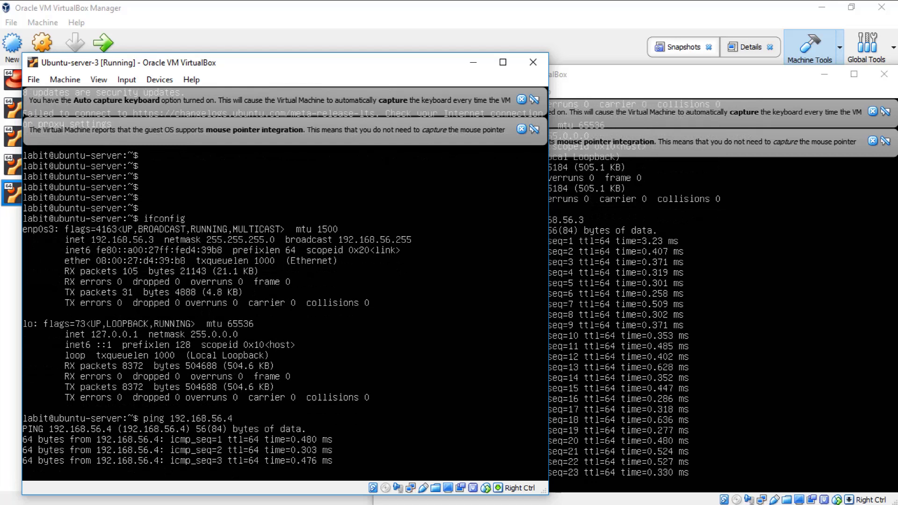
key("ctrl+c")
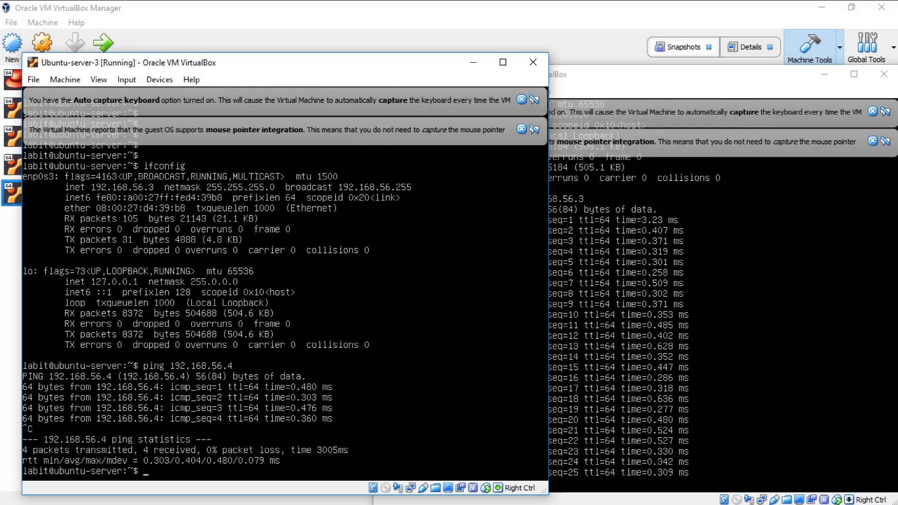
Stop Ubuntu-server-2's running ping and minimize the host network properties window.
left_click(852, 119)
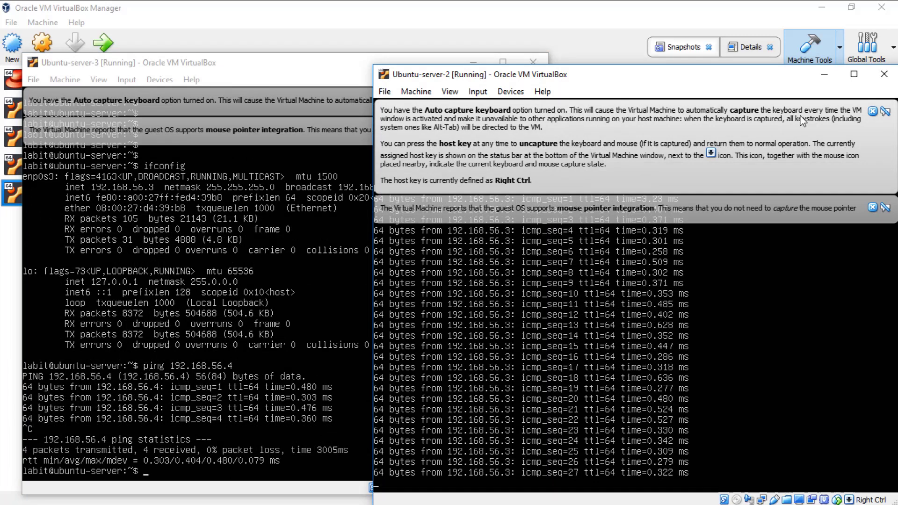
left_click(873, 111)
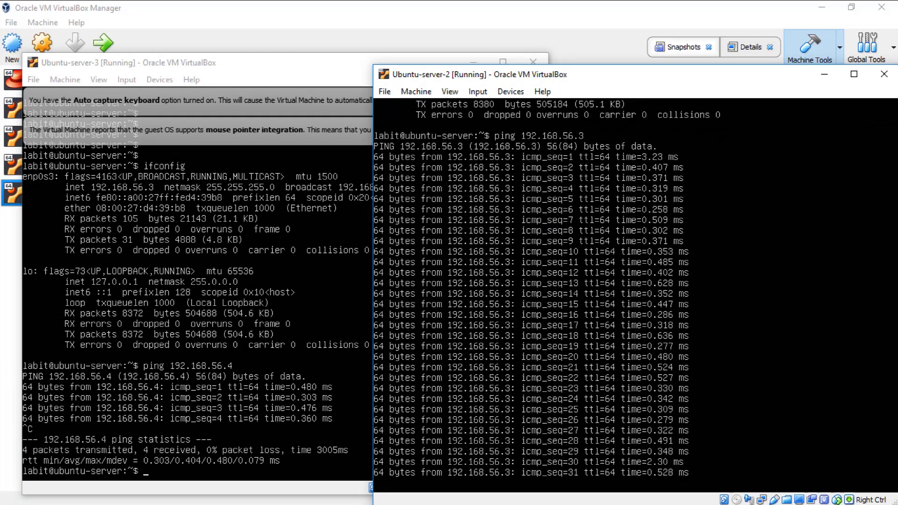
key("ctrl+c")
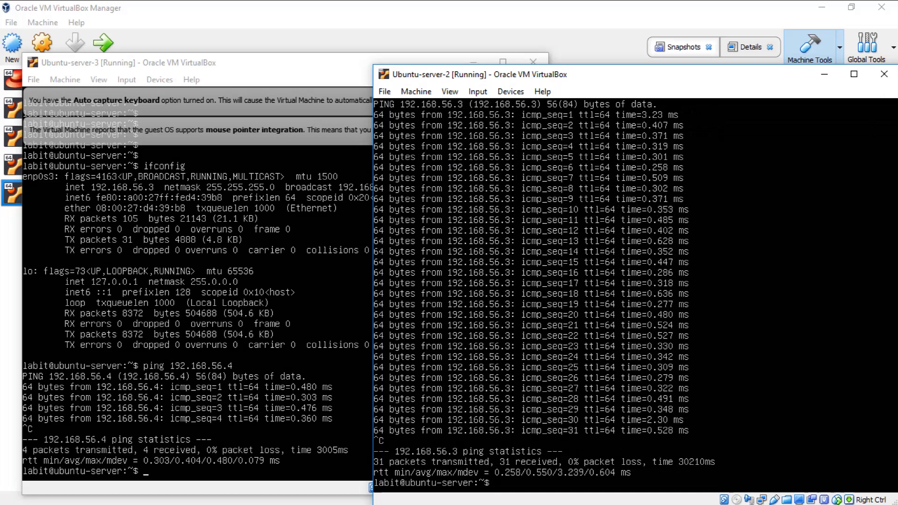
key("alt+Tab")
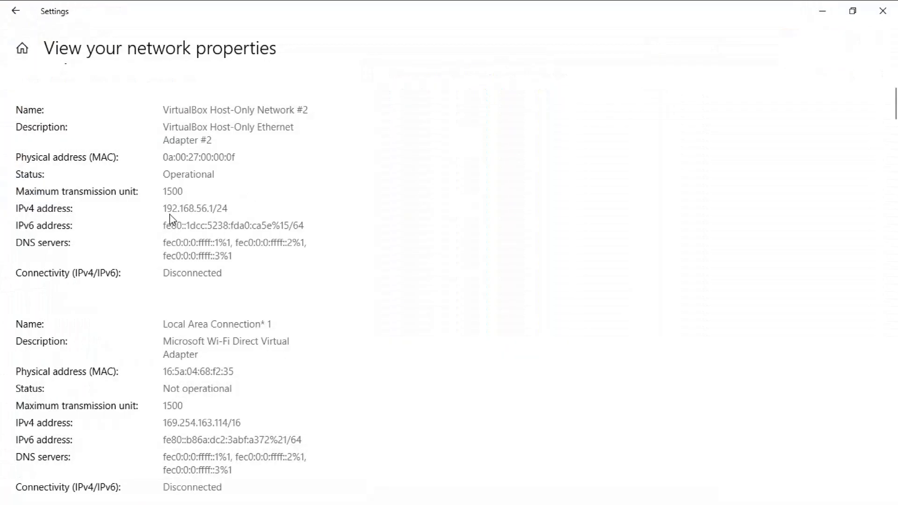
left_click(823, 13)
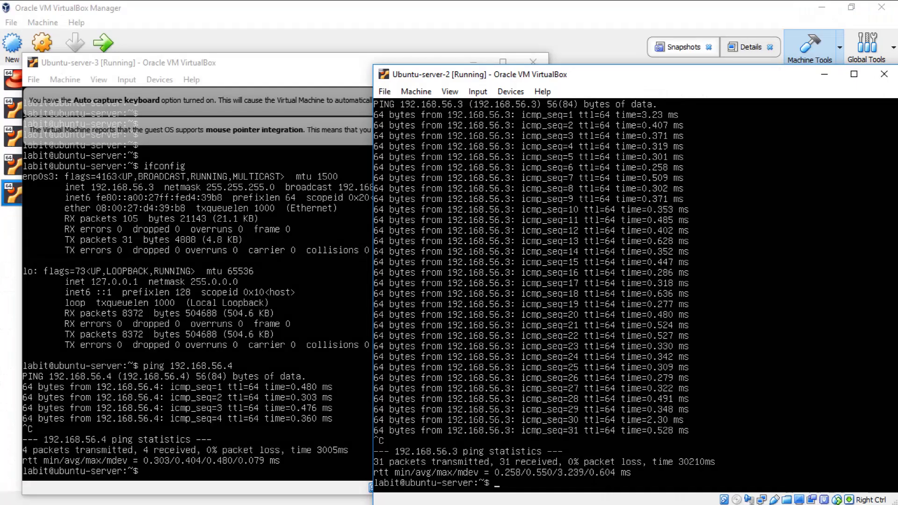
type("ping 196")
Ping the host at 192.168.56.1 from Ubuntu-server-2, receiving 4 packets with 0% loss.
key("BackSpace")
key("BackSpace")
type("2.168.")
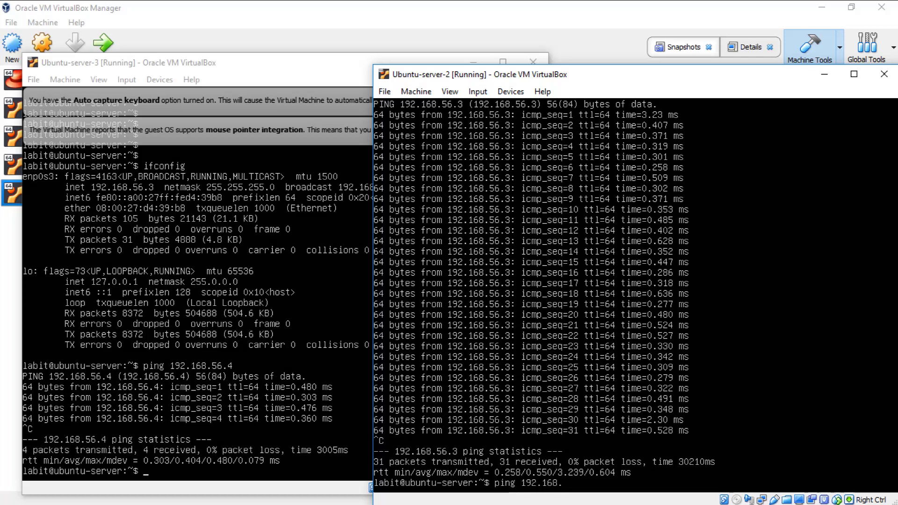
type("56.1")
key("Return")
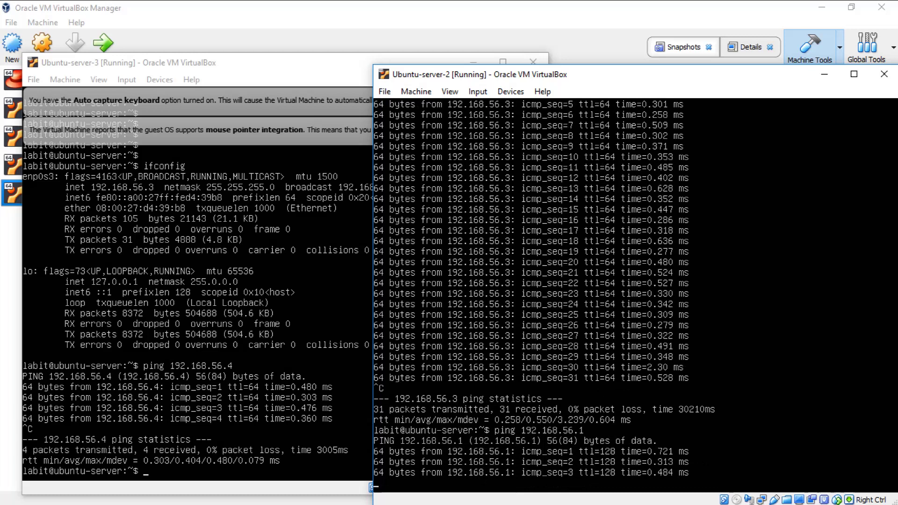
key("ctrl+c")
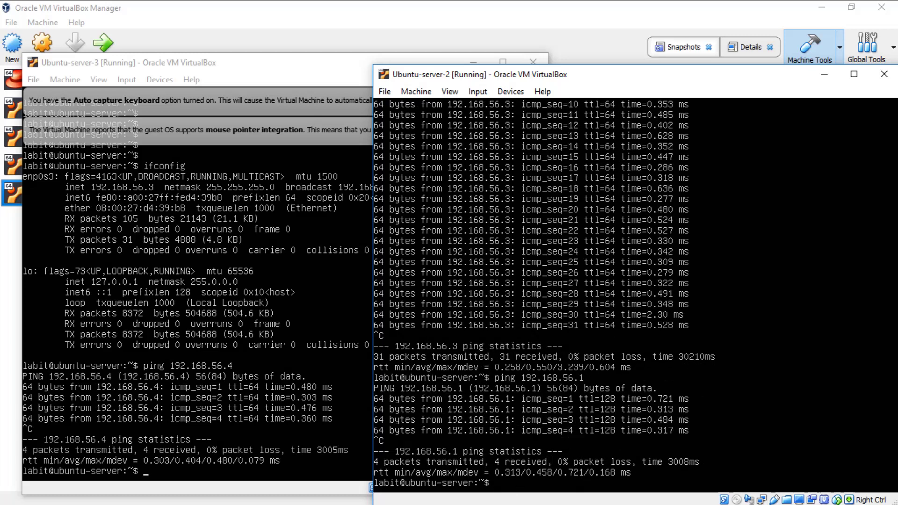
key("alt+Tab")
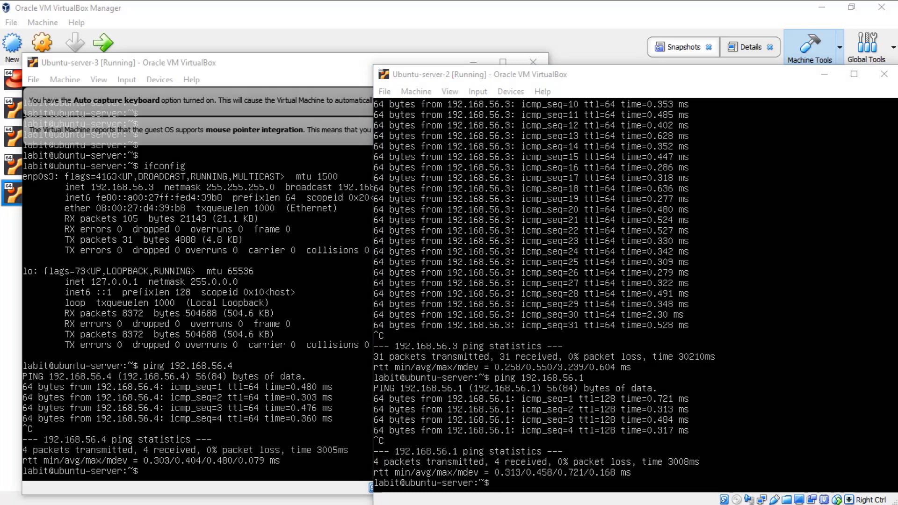
Ping 192.168.56.3 from the host Command Prompt, getting four replies with 0% loss.
key("alt+Tab")
left_click_drag(309, 85, 321, 93)
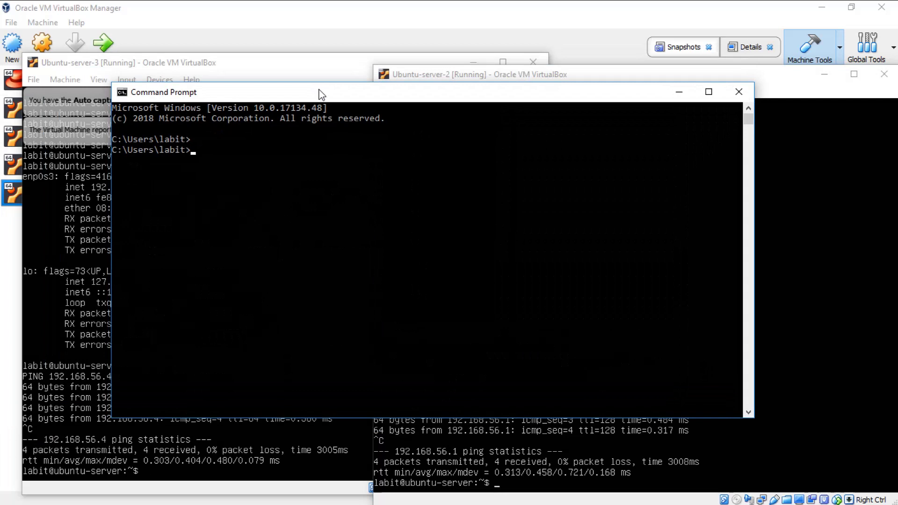
type("ping 192.168.")
type("56.3")
key("Return")
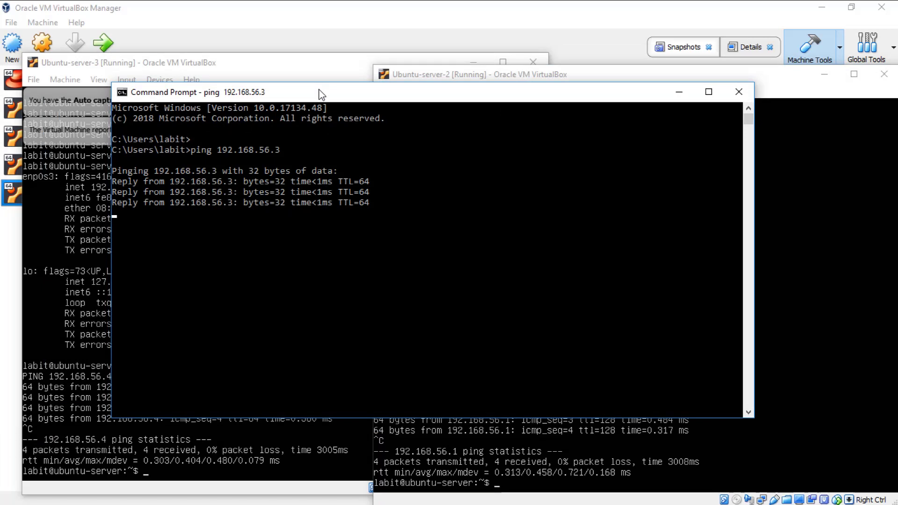
key("Return")
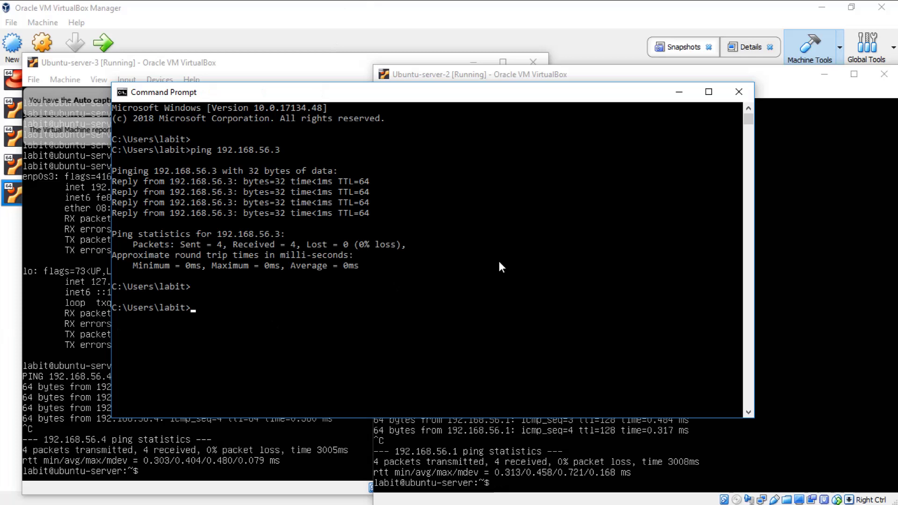
Ping 8.8.8.8 from Ubuntu-server-2 and Ubuntu-server-3, each reporting 'Network is unreachable'.
left_click(631, 449)
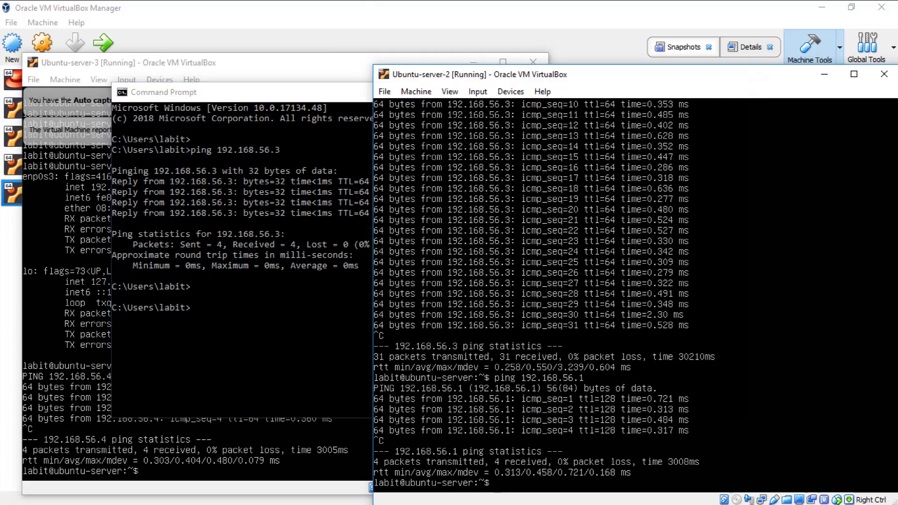
left_click(637, 483)
type("ping8.")
type("8.8.8")
key("Return")
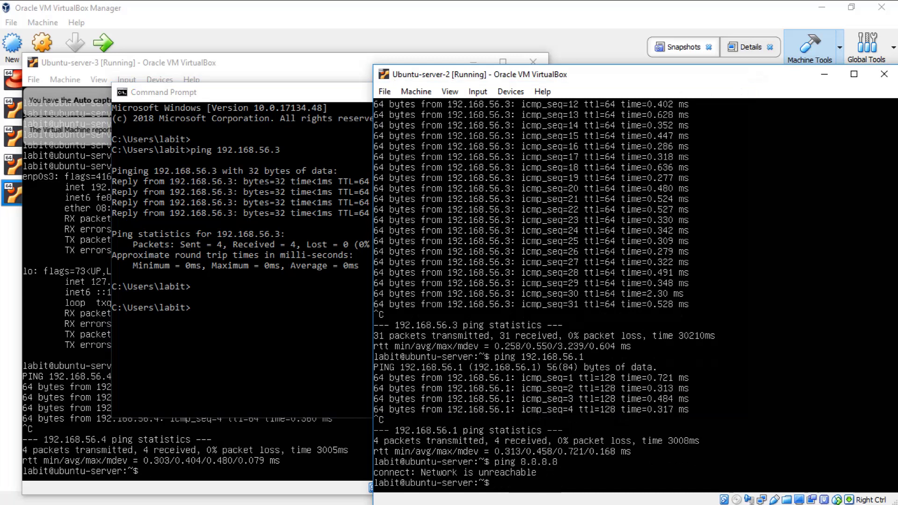
left_click(314, 384)
type("ng")
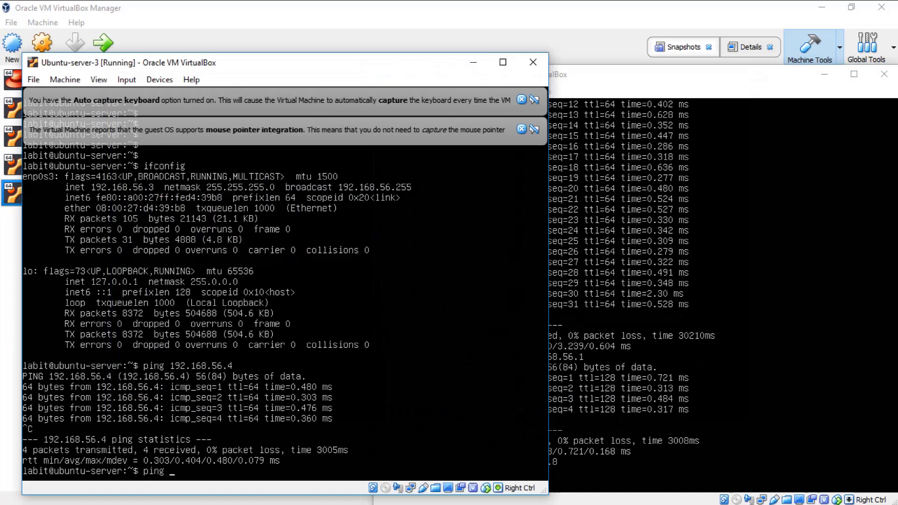
type(" 8.8.8.8")
key("Return")
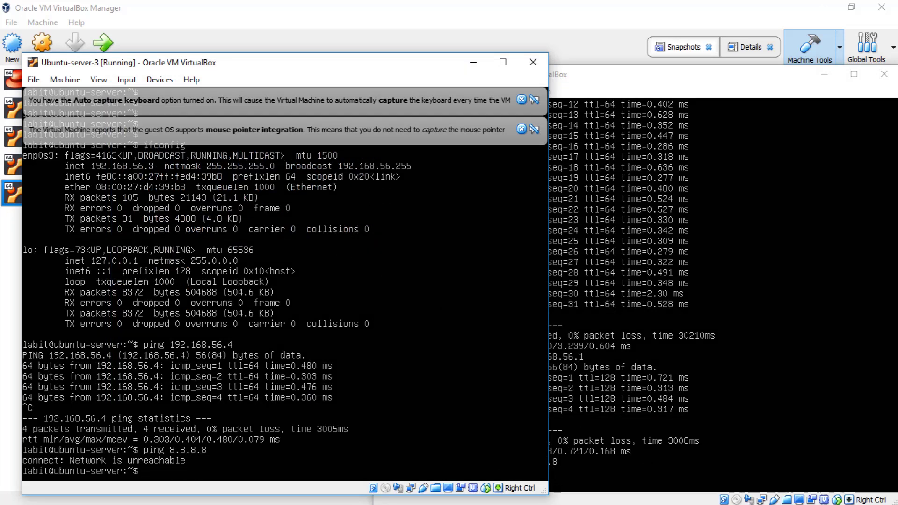
Ping 8.8.8.8 from the host Command Prompt, receiving 2 of 2 replies with 0% loss.
key("alt+Tab")
left_click(242, 311)
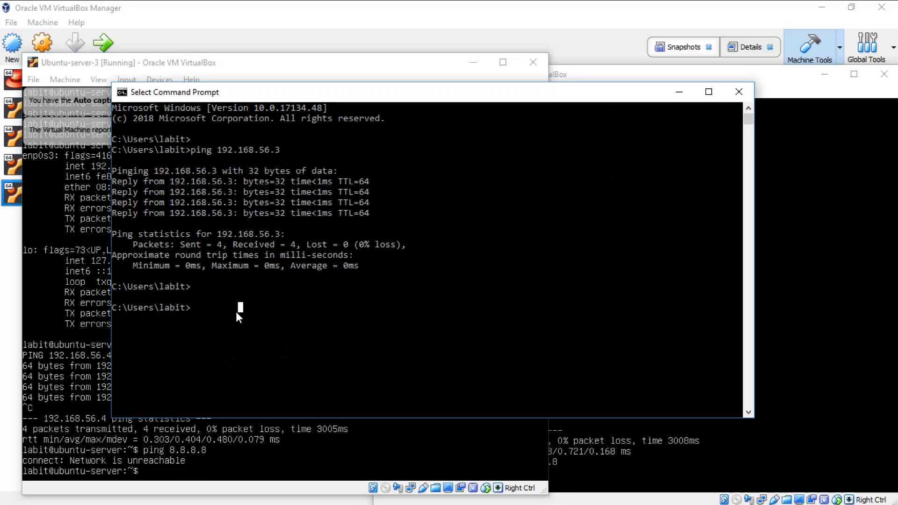
type("ping 8.8.8.8")
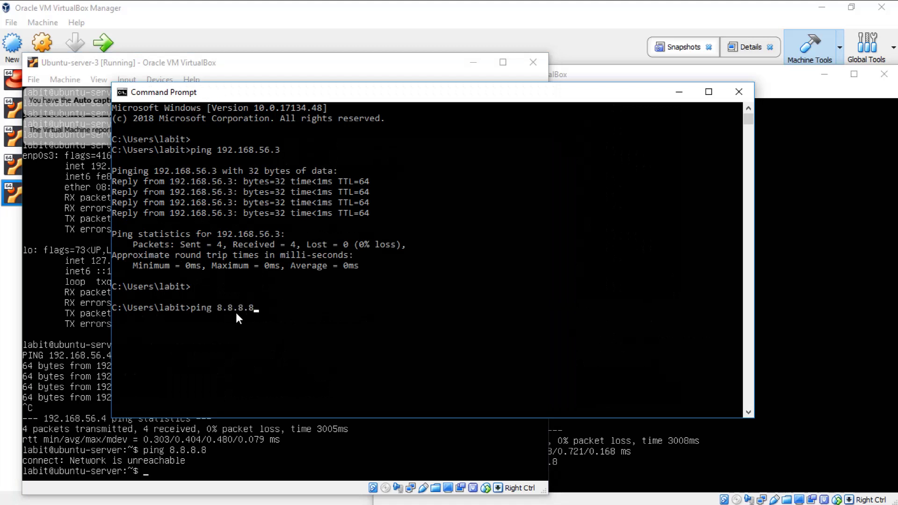
key("Return")
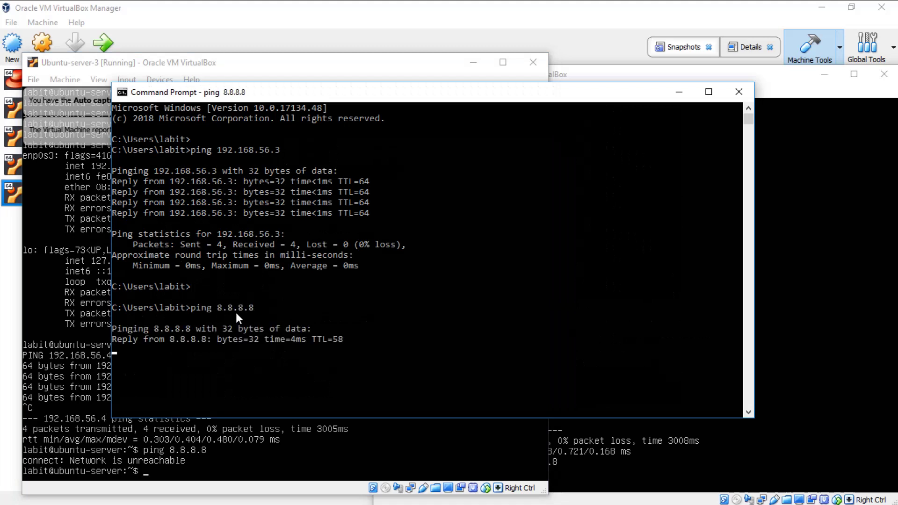
key("ctrl+c")
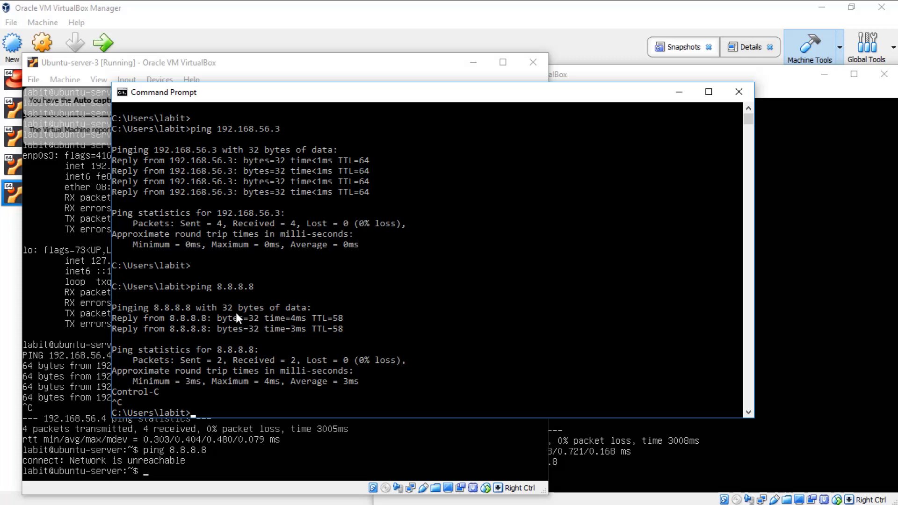
key("alt+Tab")
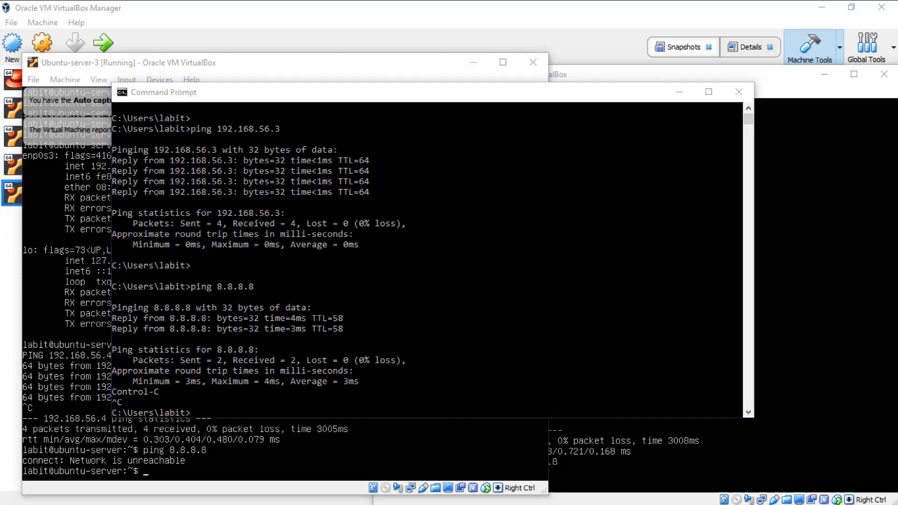